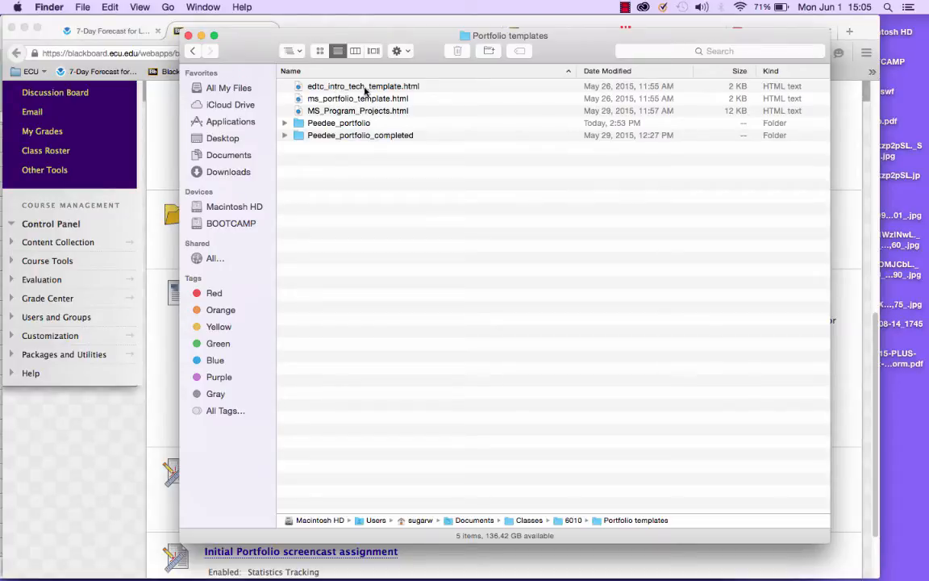
# Step: Look over the three HTML template files in the Portfolio templates folder
pyautogui.click(367, 87)
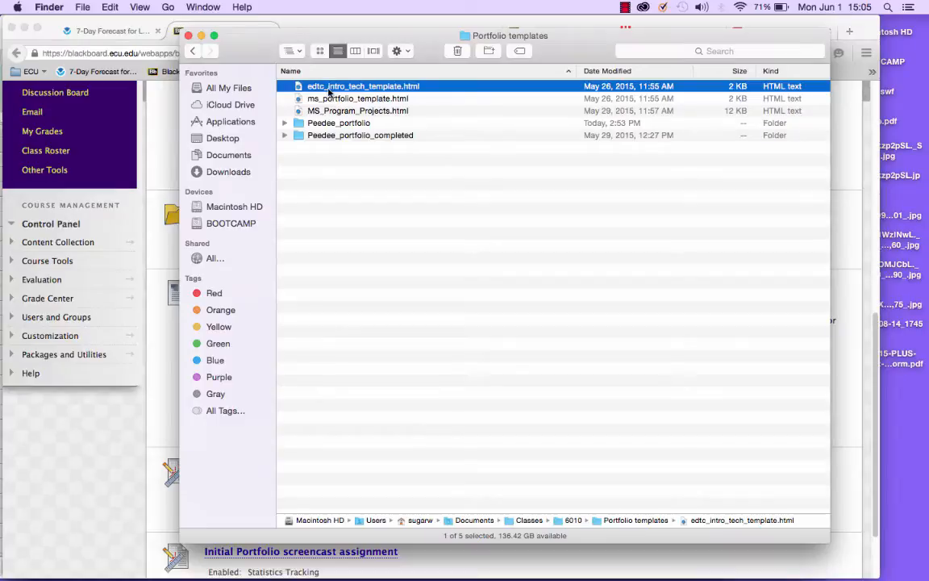
pyautogui.click(328, 91)
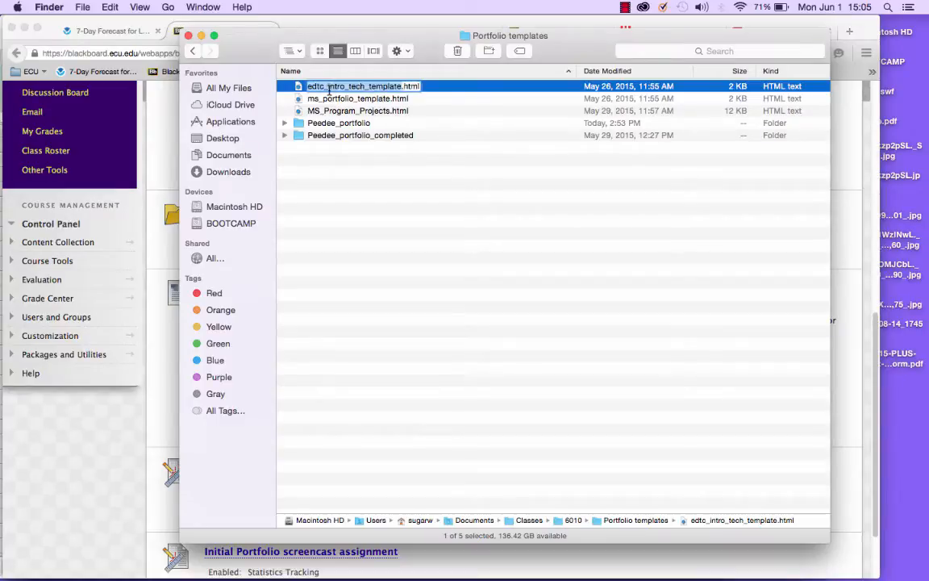
pyautogui.press('BackSpace')
pyautogui.click(373, 100)
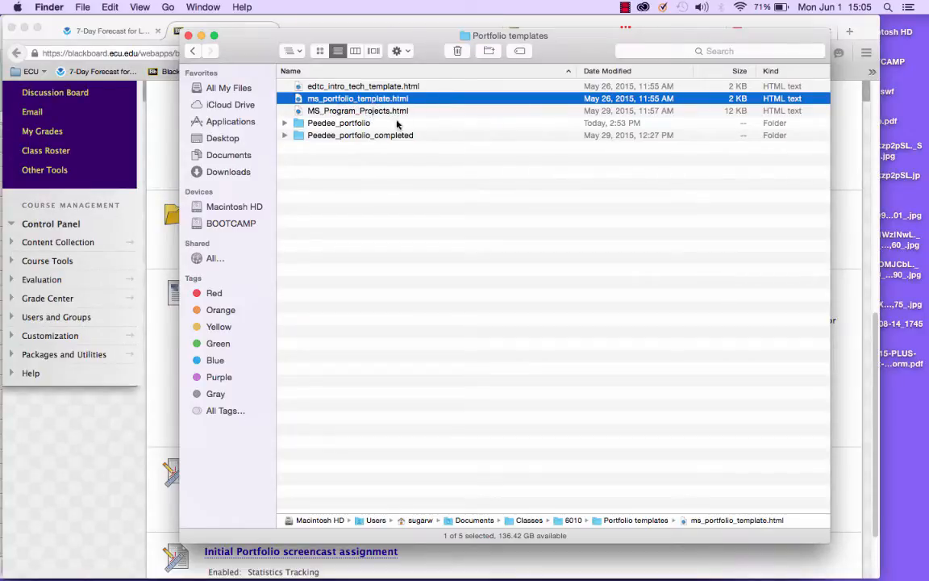
pyautogui.click(385, 112)
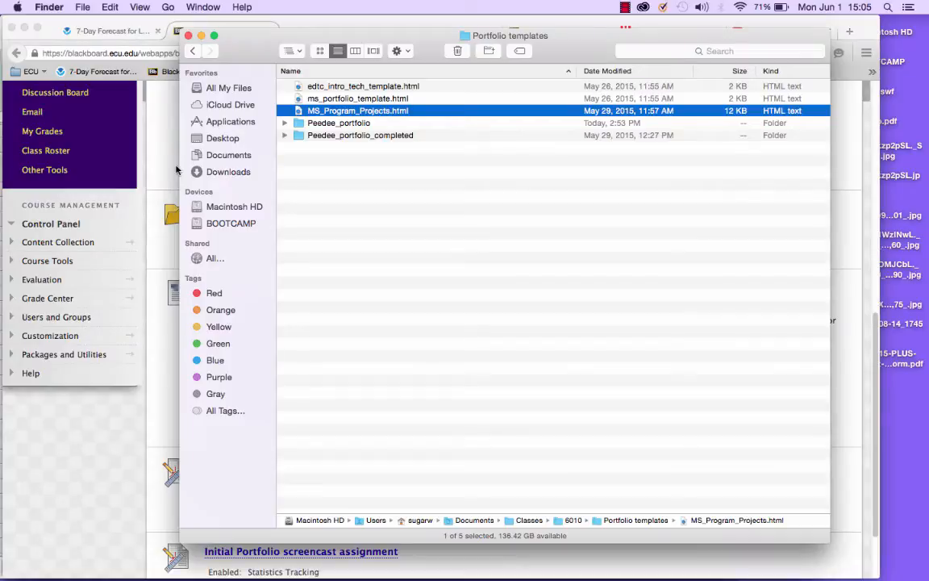
# Step: Switch to the Blackboard course page in Firefox and open the EDTC 6010 starter kit folder
pyautogui.click(166, 250)
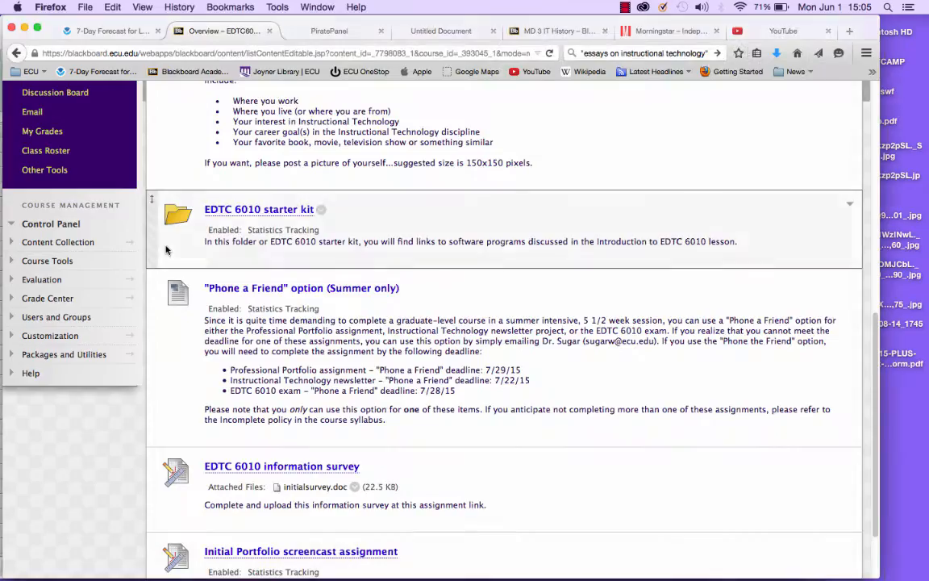
pyautogui.click(267, 217)
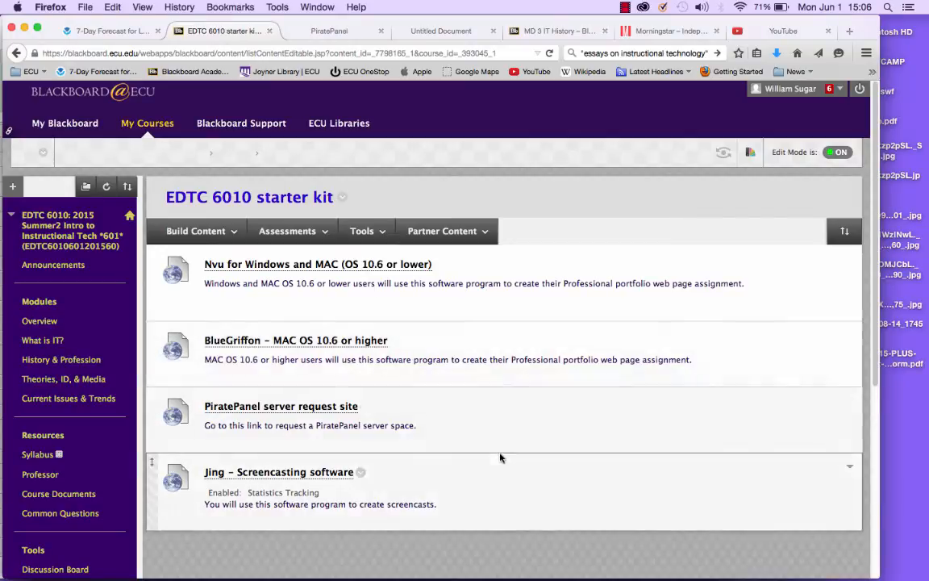
# Step: Switch to BlueGriffon and open index.html from the Peedee_portfolio folder
pyautogui.moveTo(645, 565)
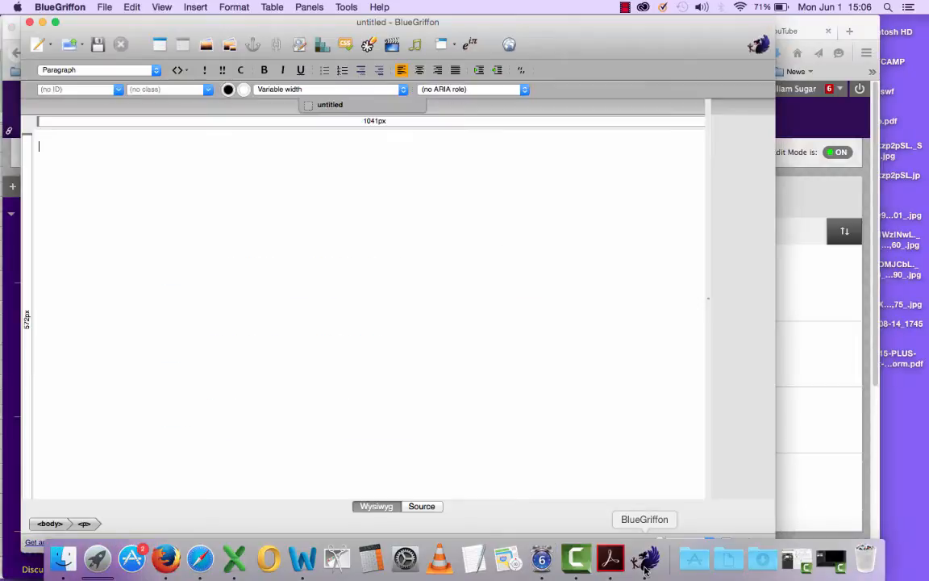
pyautogui.click(644, 565)
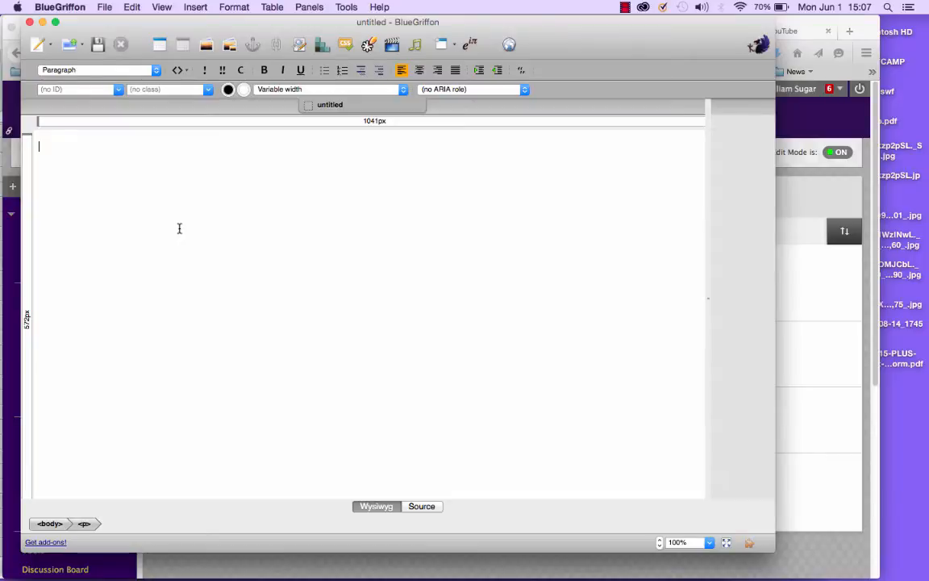
pyautogui.click(100, 6)
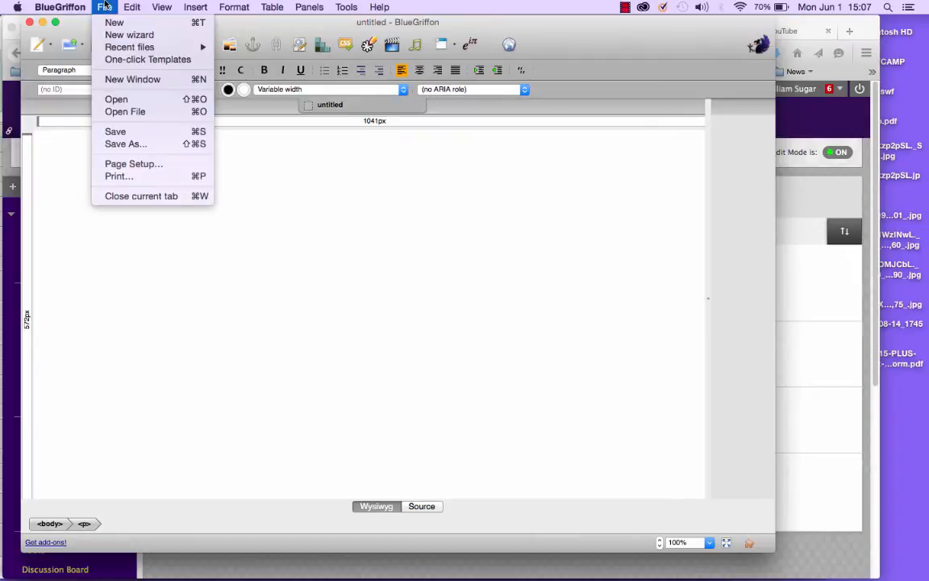
pyautogui.click(120, 113)
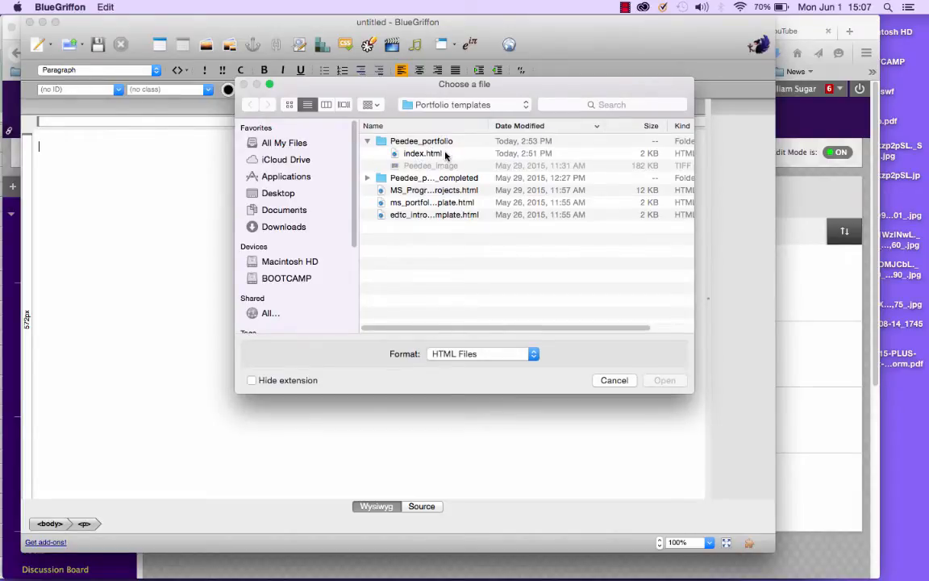
pyautogui.doubleClick(443, 153)
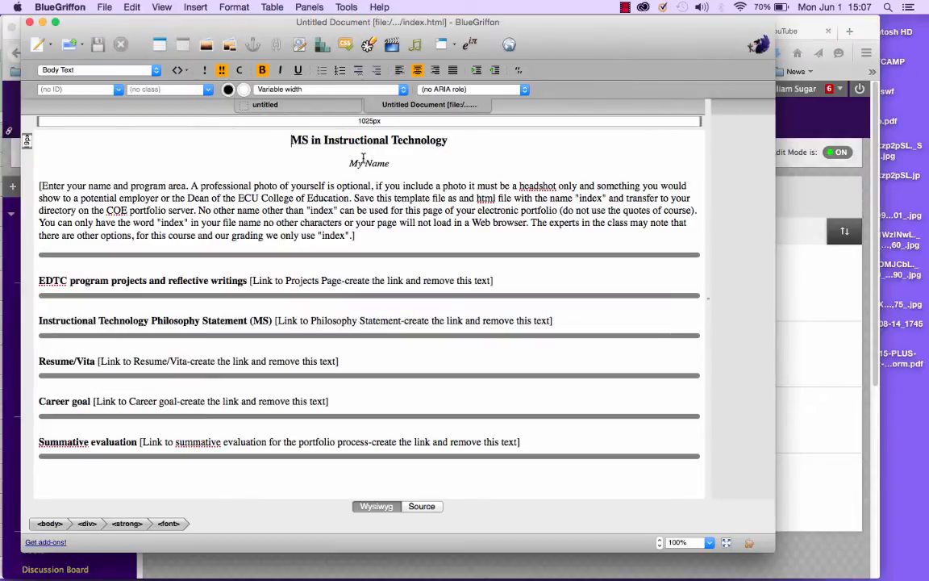
# Step: Replace the "My Name" placeholder with "Peedee the Pirate" and delete the bracketed instruction paragraph below it
pyautogui.moveTo(350, 163); pyautogui.dragTo(390, 165)
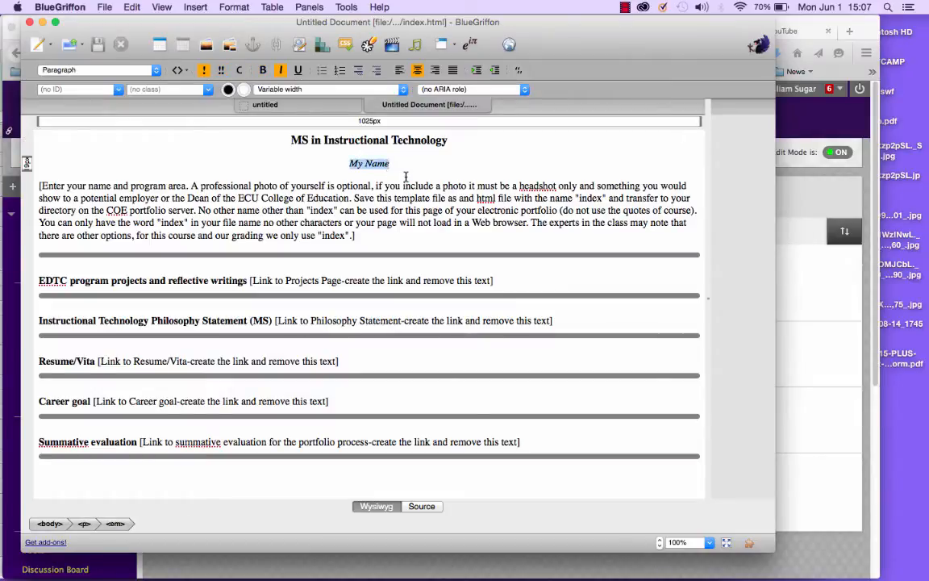
pyautogui.write('Peede')
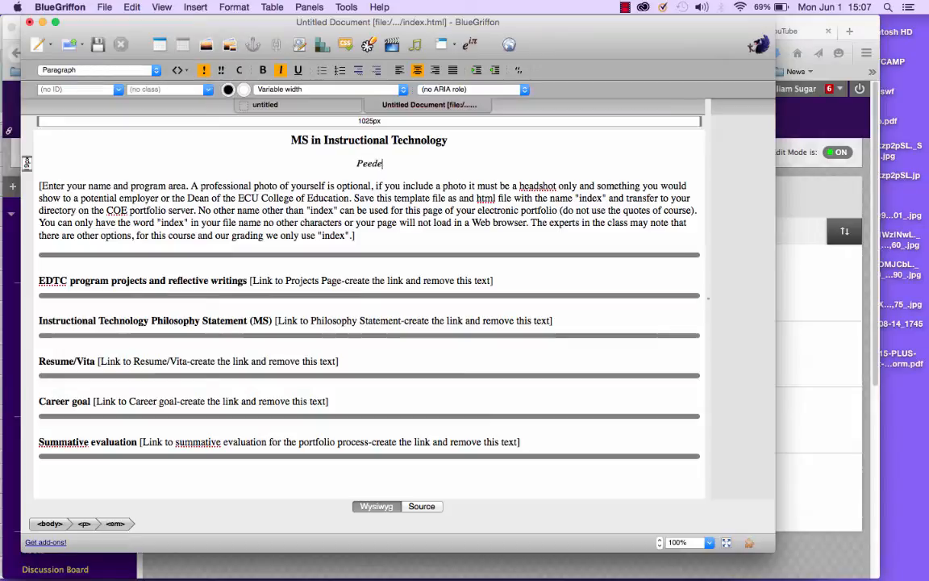
pyautogui.write('e the Pi')
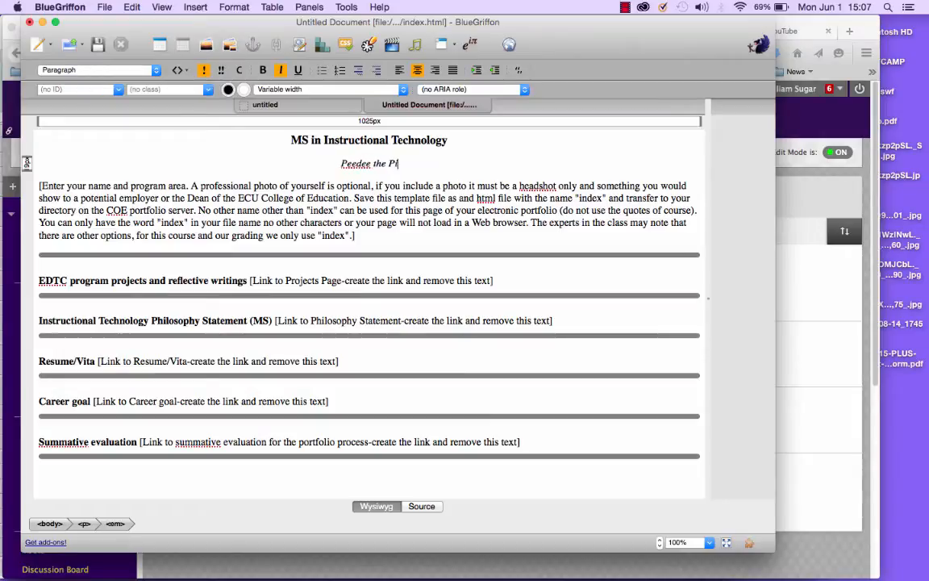
pyautogui.write('rate')
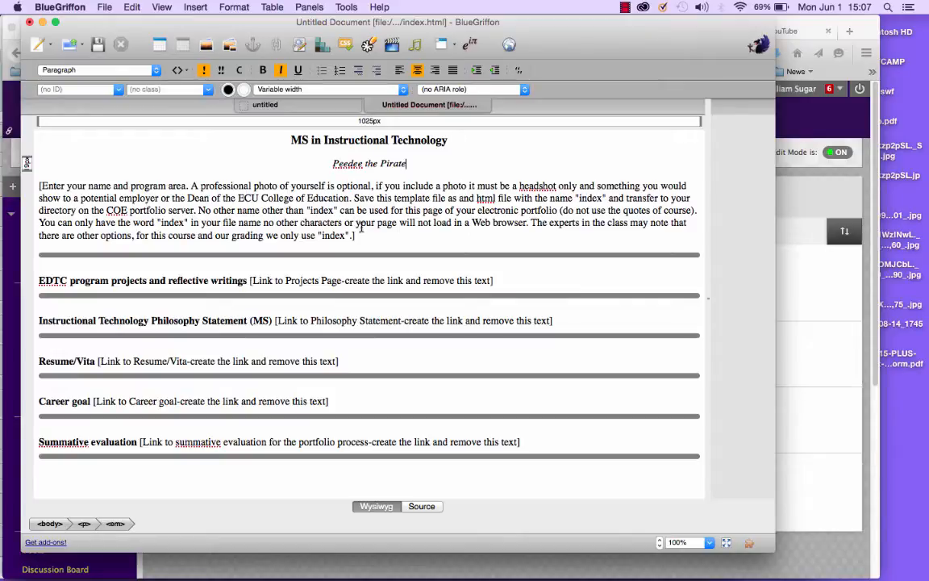
pyautogui.moveTo(362, 233); pyautogui.dragTo(36, 186)
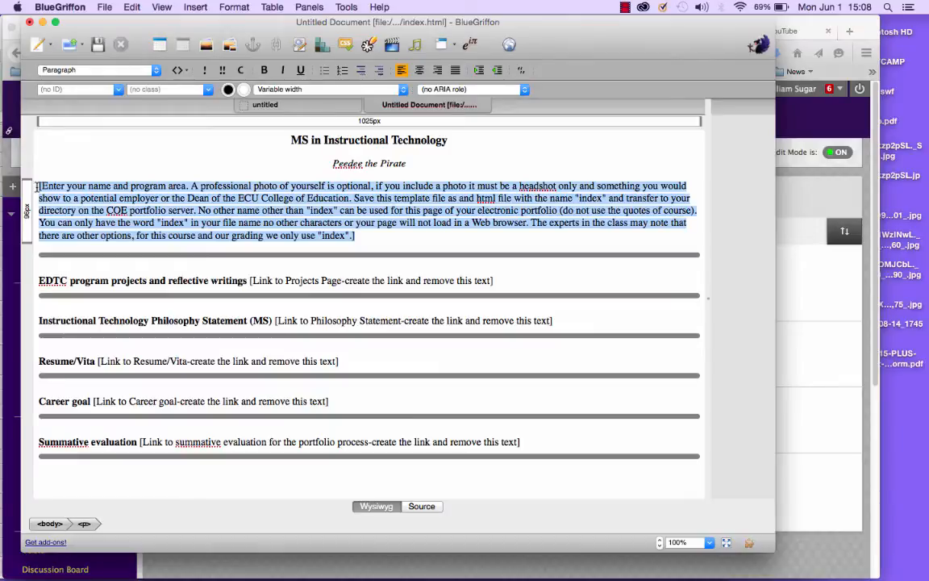
pyautogui.press('BackSpace')
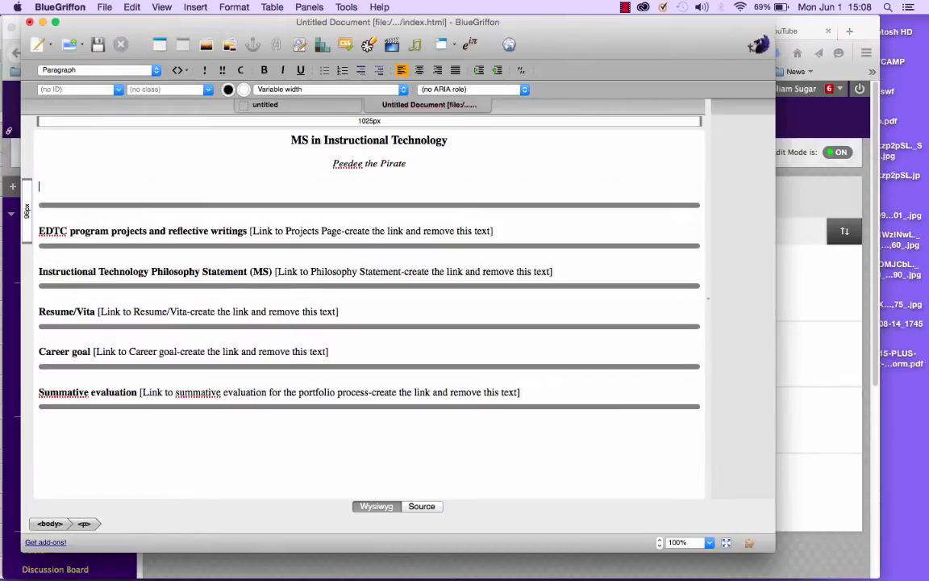
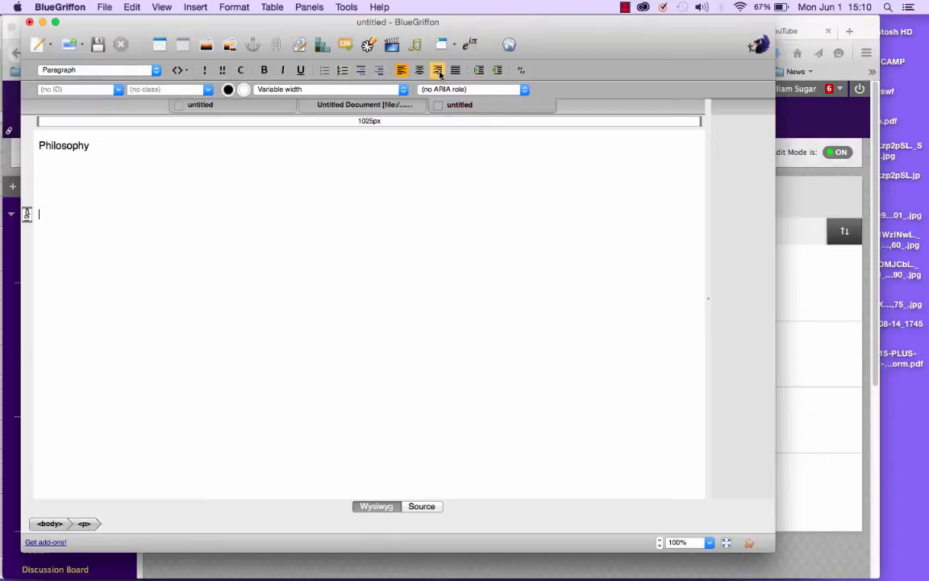
# Step: Add a right-aligned "Main page" line below the Philosophy heading and save the page as Philosophy.html in Peedee_portfolio, titled "Philosophy"
pyautogui.click(438, 71)
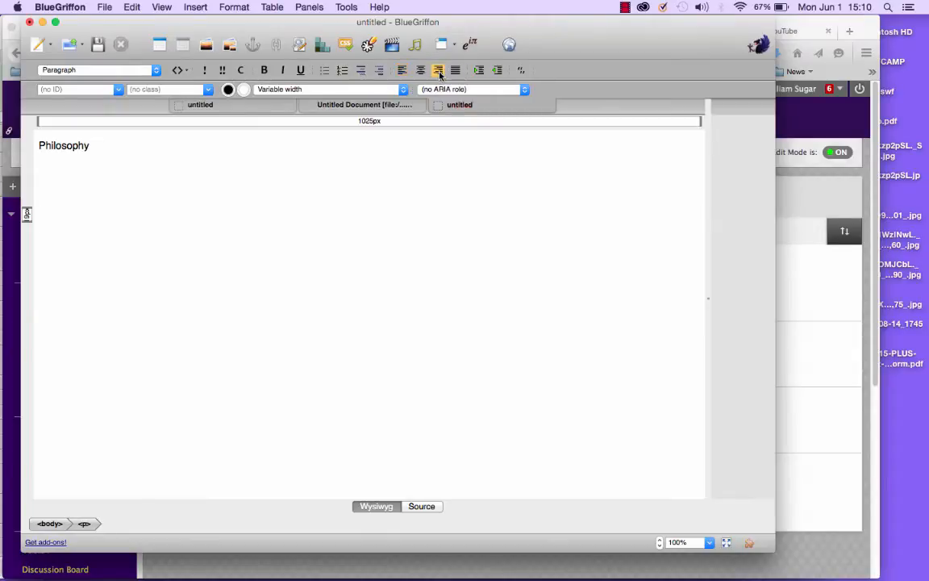
pyautogui.write('Main page')
pyautogui.click(105, 6)
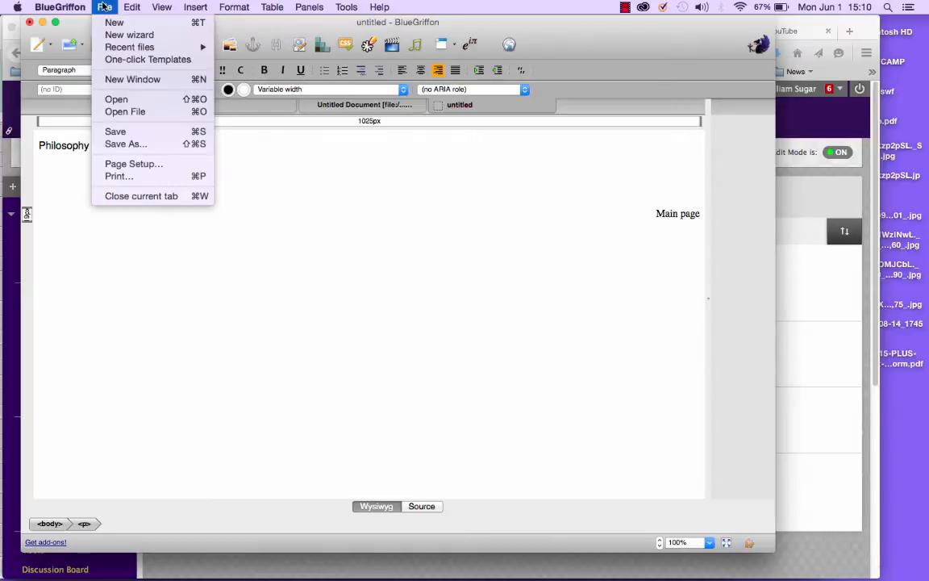
pyautogui.click(114, 130)
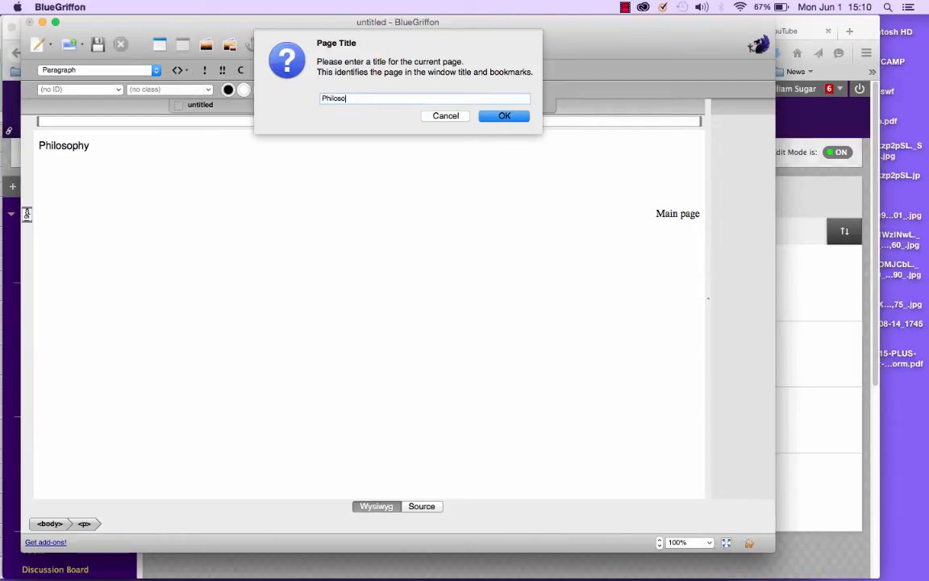
pyautogui.click(505, 115)
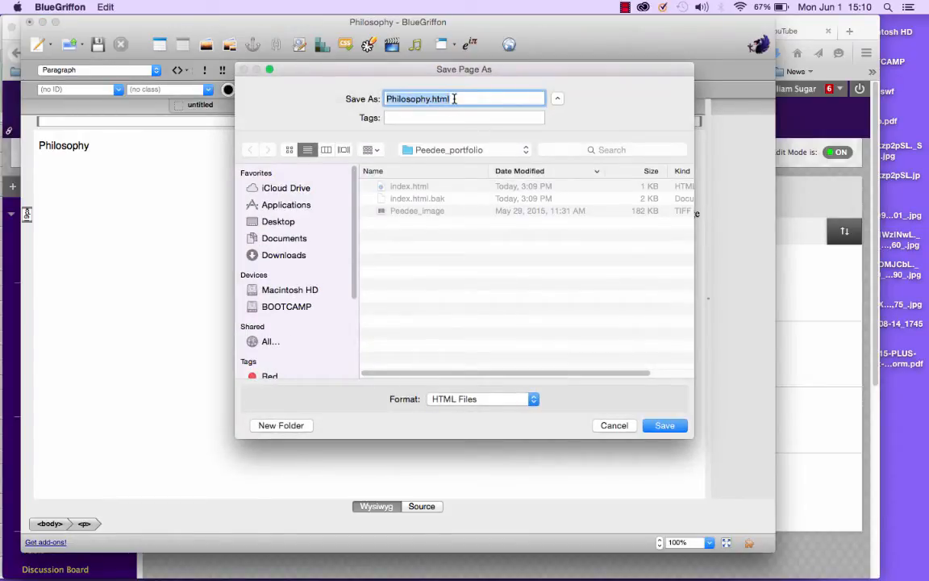
pyautogui.click(660, 427)
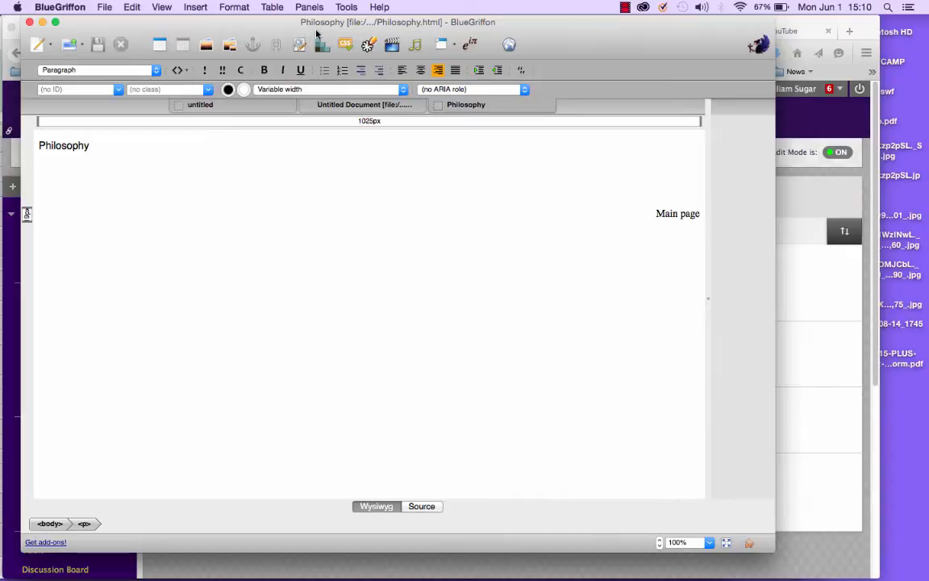
# Step: Return to the open index.html portfolio page
pyautogui.click(341, 107)
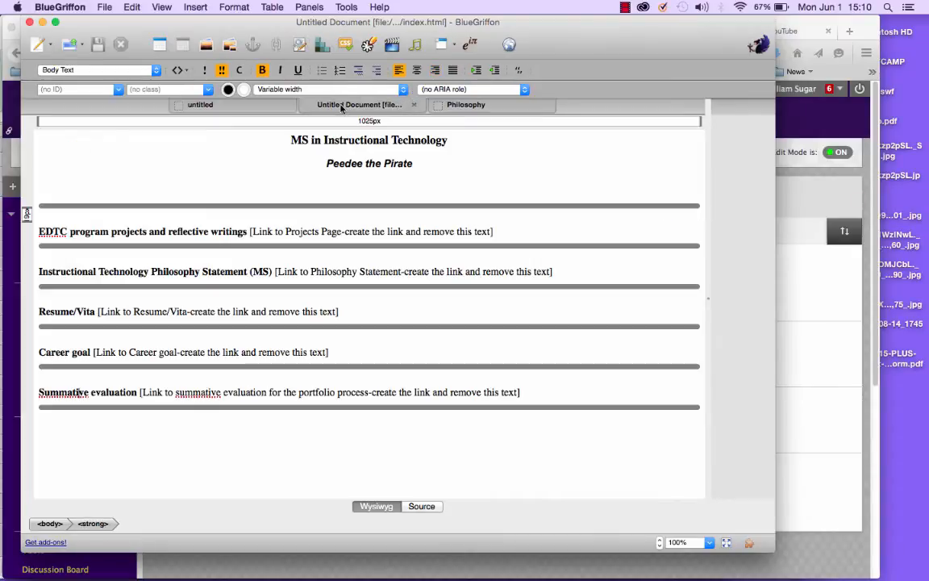
pyautogui.click(228, 7)
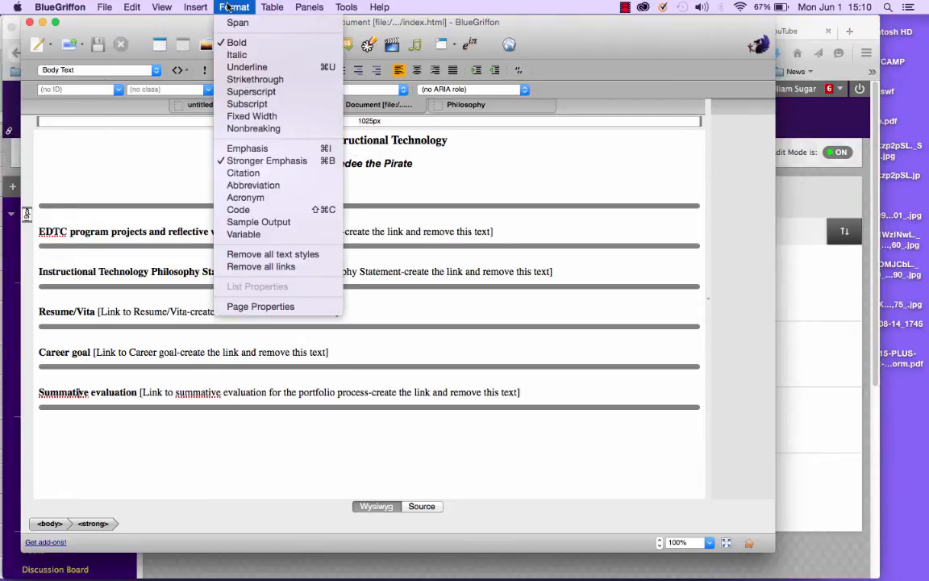
pyautogui.click(252, 308)
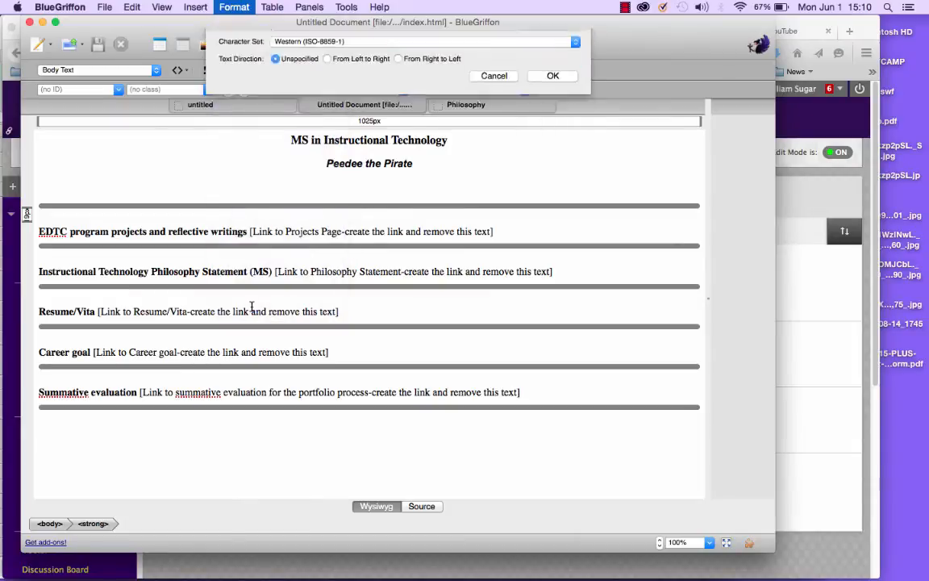
pyautogui.click(494, 157)
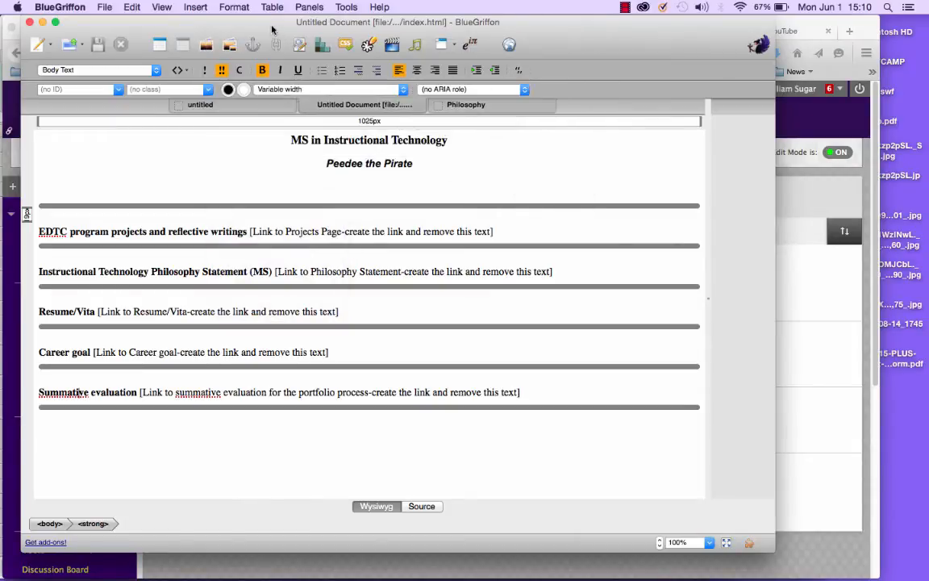
# Step: Set the page title of index.html to "Peedee's MS portfolio" in the page properties
pyautogui.click(234, 7)
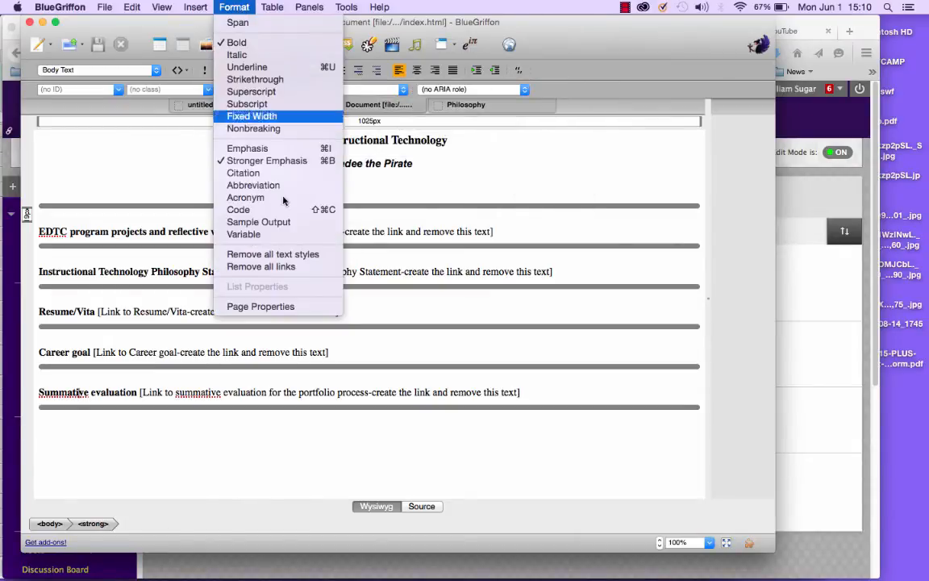
pyautogui.click(298, 306)
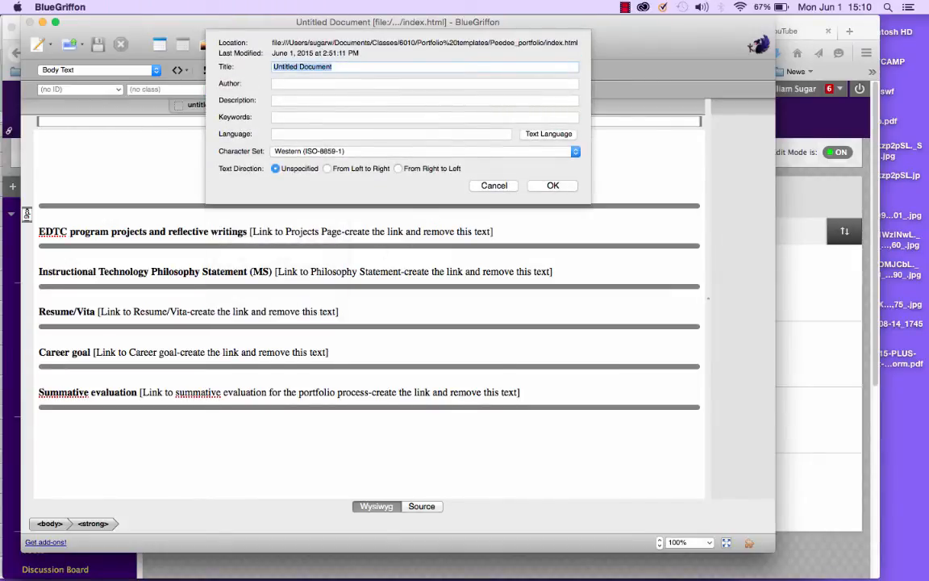
pyautogui.write("Peedee's portf")
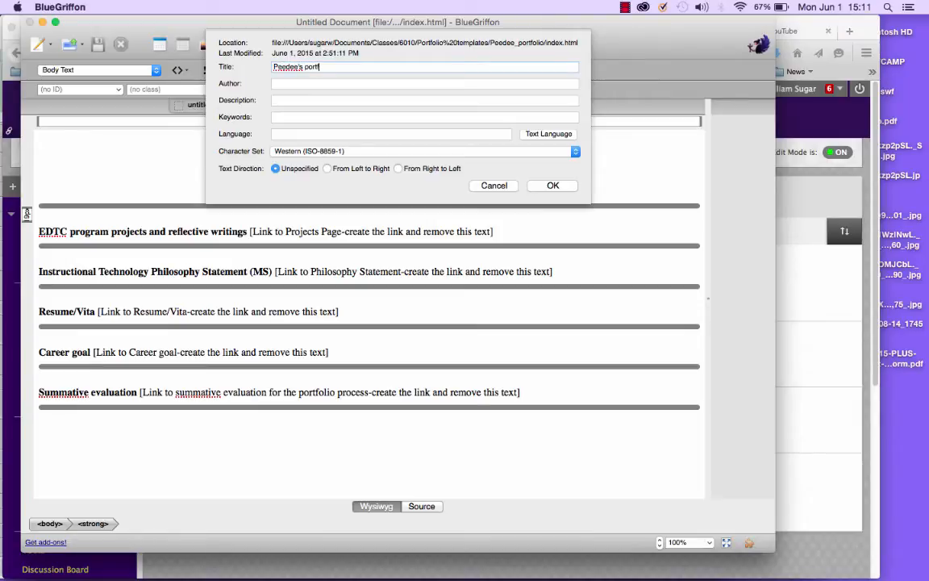
pyautogui.write(' MS or')
pyautogui.press('BackSpace')
pyautogui.click(553, 186)
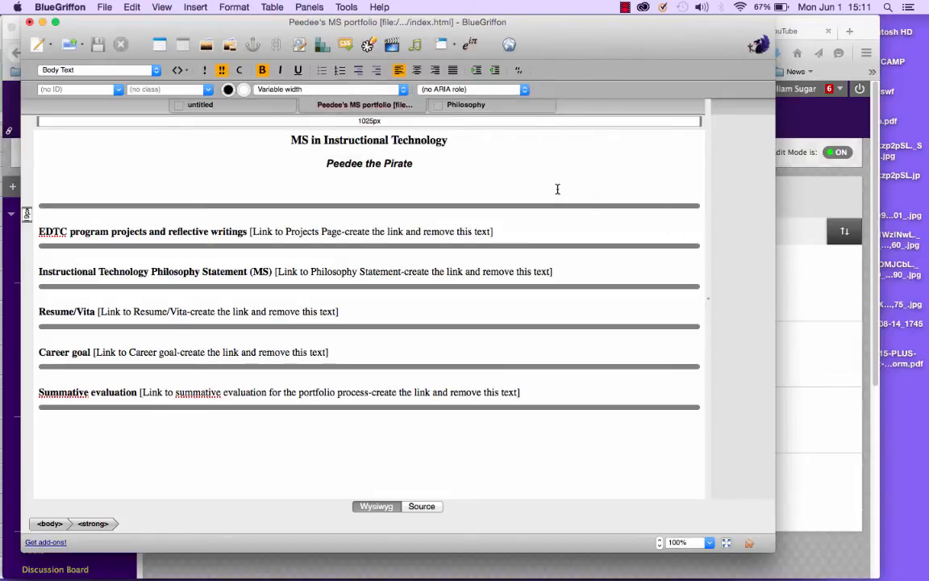
pyautogui.click(102, 7)
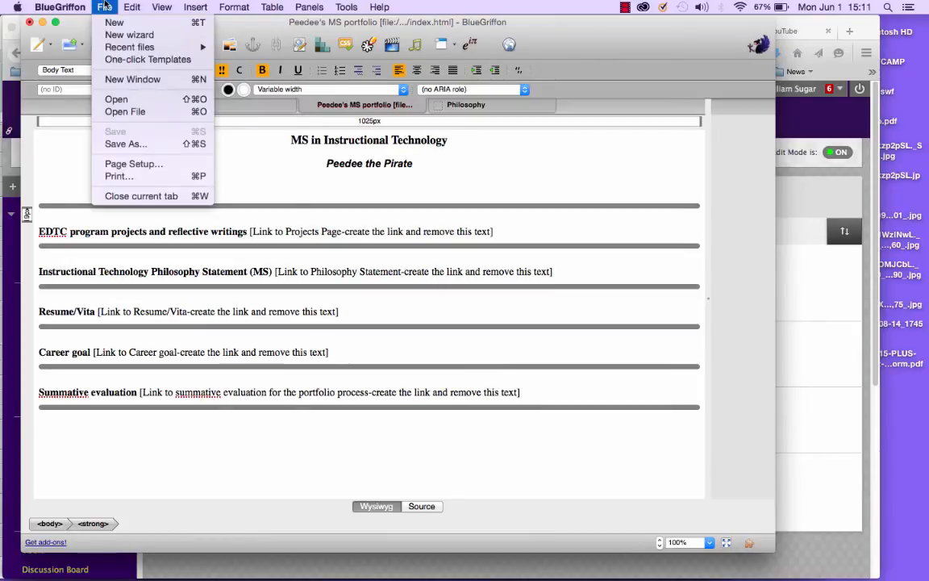
pyautogui.click(113, 23)
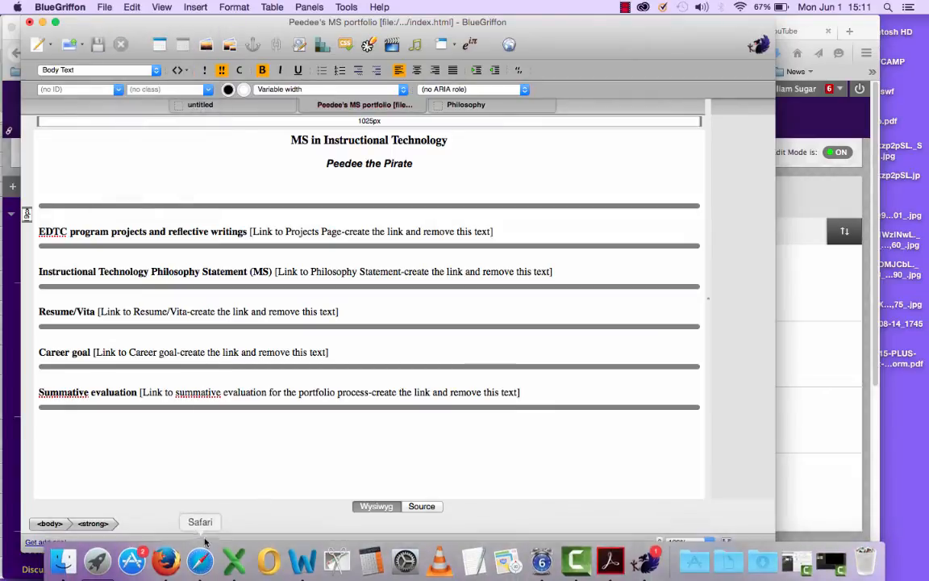
# Step: Switch to Firefox and open the "What is IT?" module of the Blackboard course
pyautogui.click(167, 556)
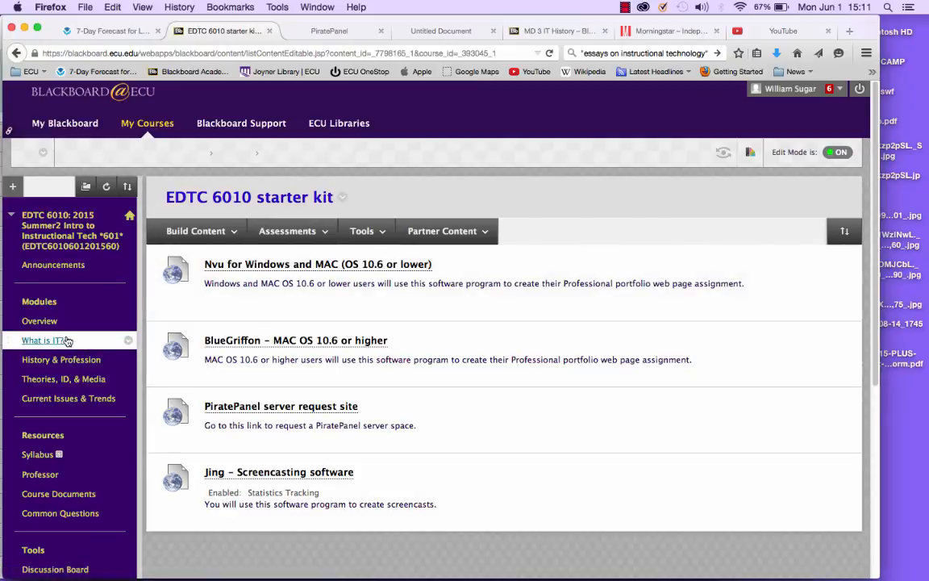
pyautogui.click(40, 340)
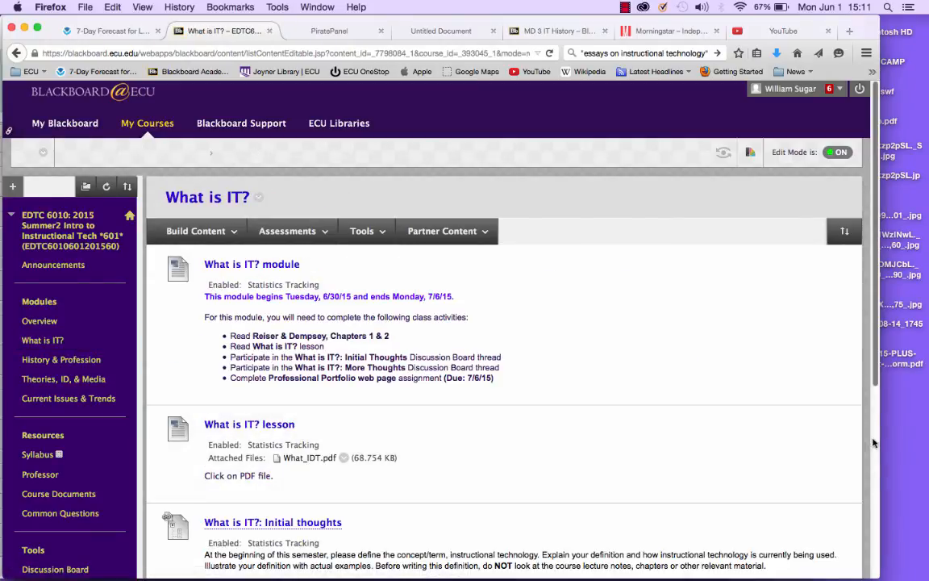
# Step: Open the Professional portfolio web page assignment in the course module and its Portfolio templates folder
pyautogui.scroll(-5, 786, 399)
pyautogui.click(365, 464)
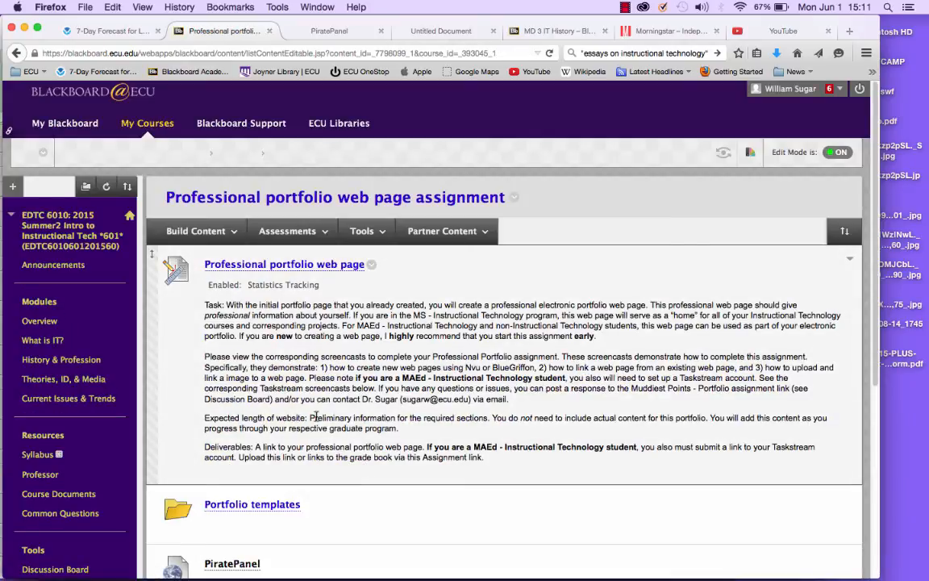
pyautogui.click(278, 506)
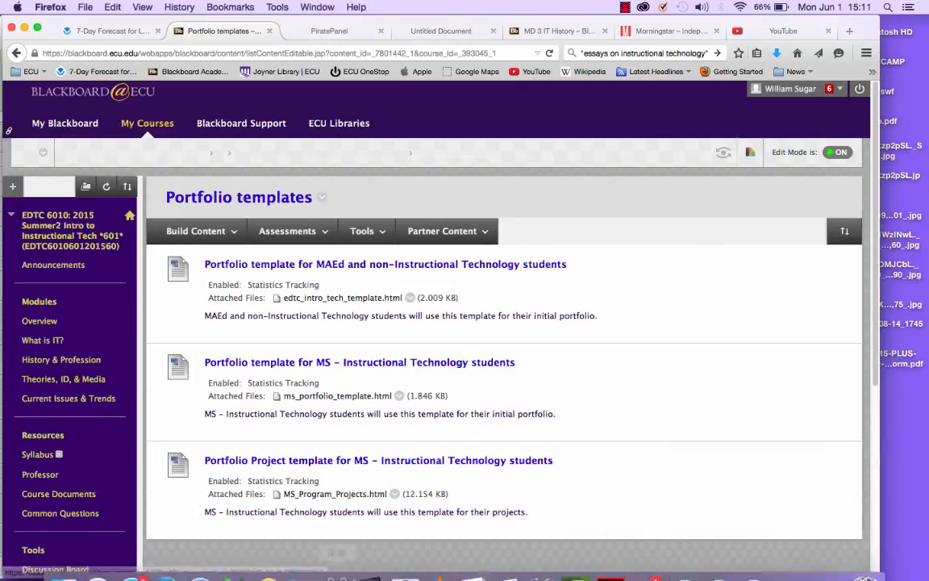
# Step: Switch to BlueGriffon and open MS_Program_Projects.html from the Portfolio templates folder
pyautogui.moveTo(517, 574)
pyautogui.click(646, 559)
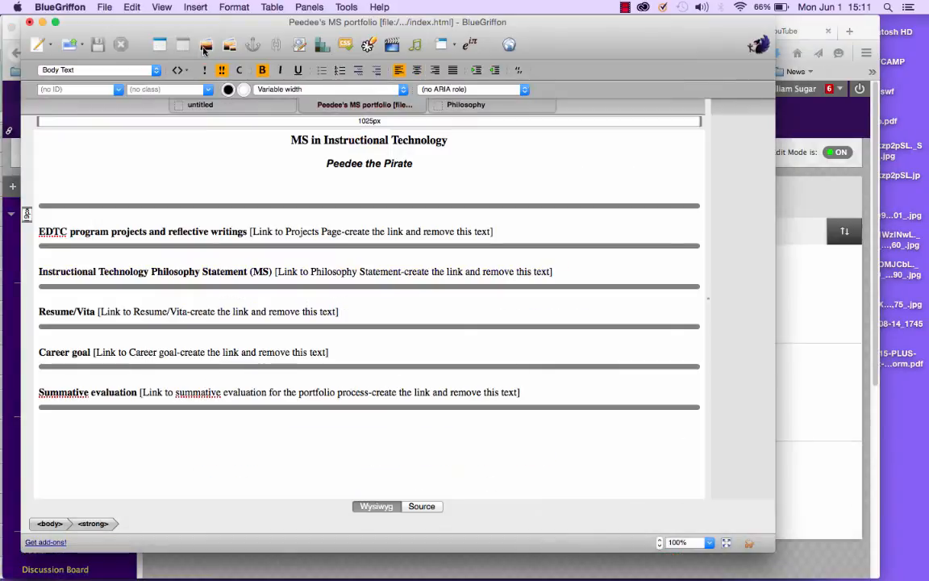
pyautogui.click(101, 7)
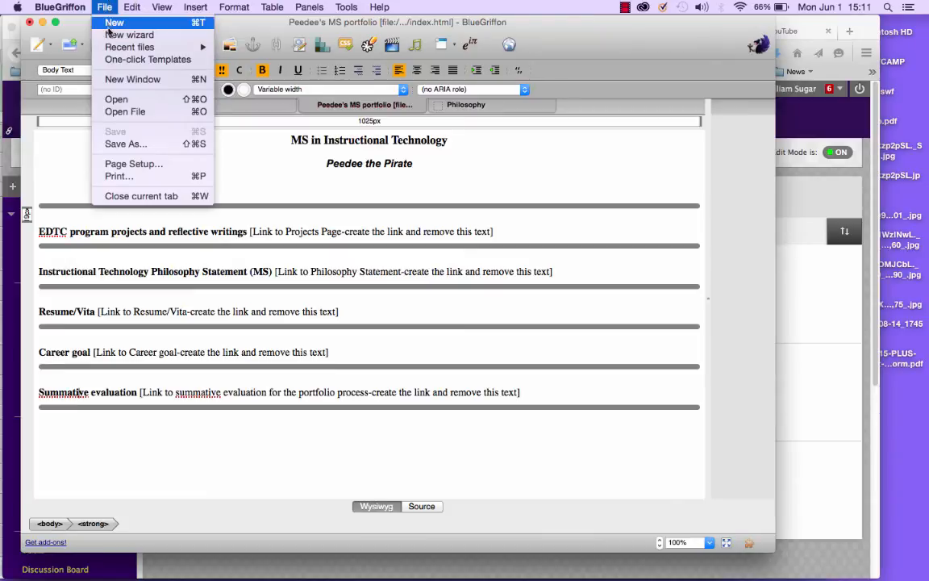
pyautogui.click(119, 112)
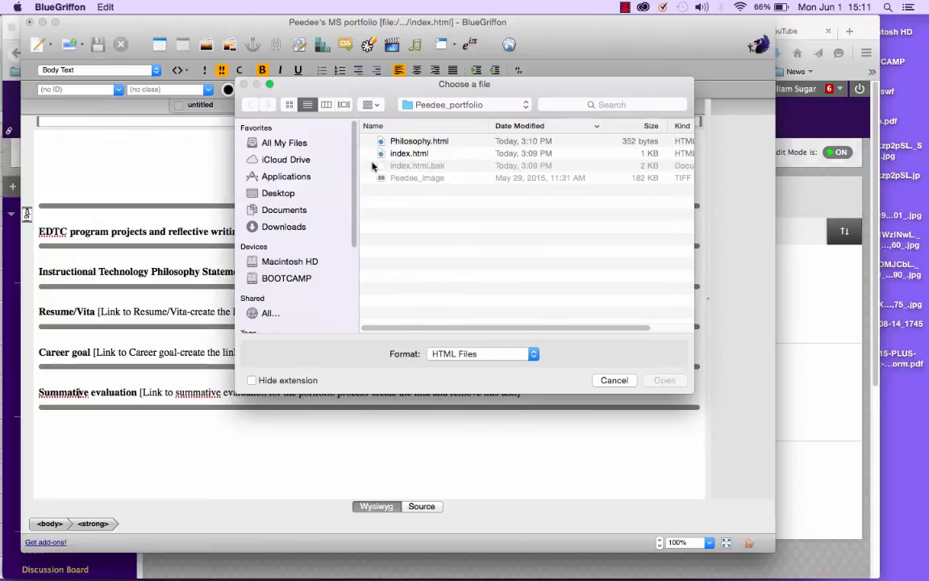
pyautogui.click(442, 106)
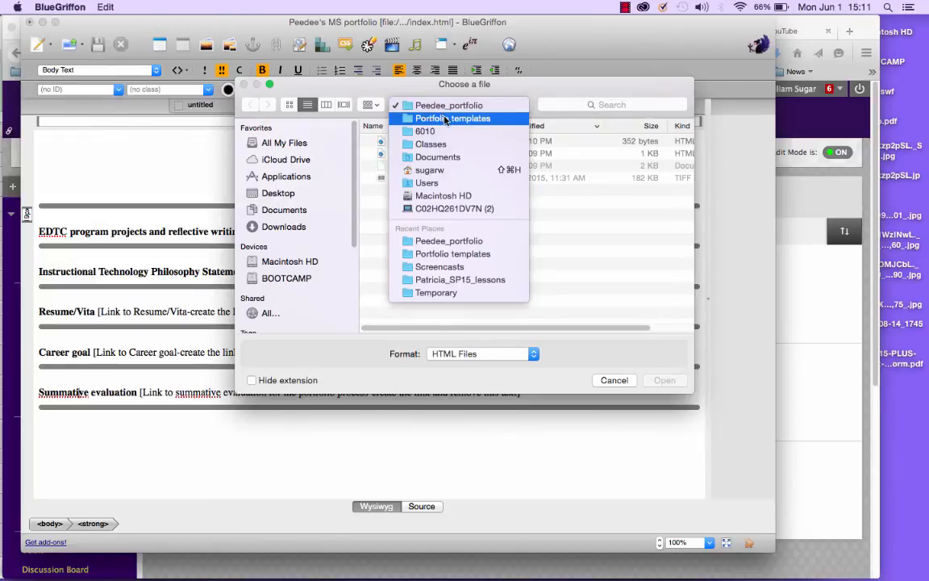
pyautogui.click(444, 119)
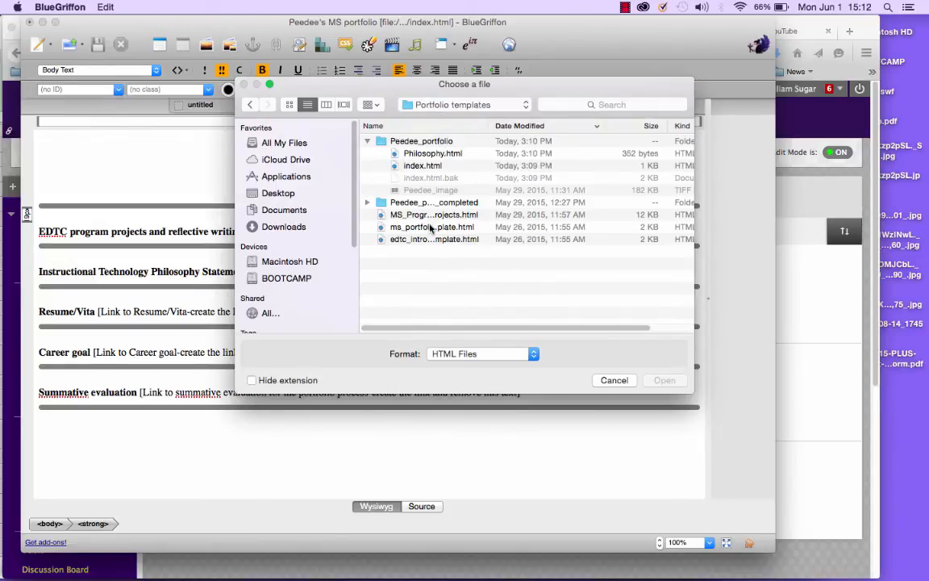
pyautogui.doubleClick(444, 214)
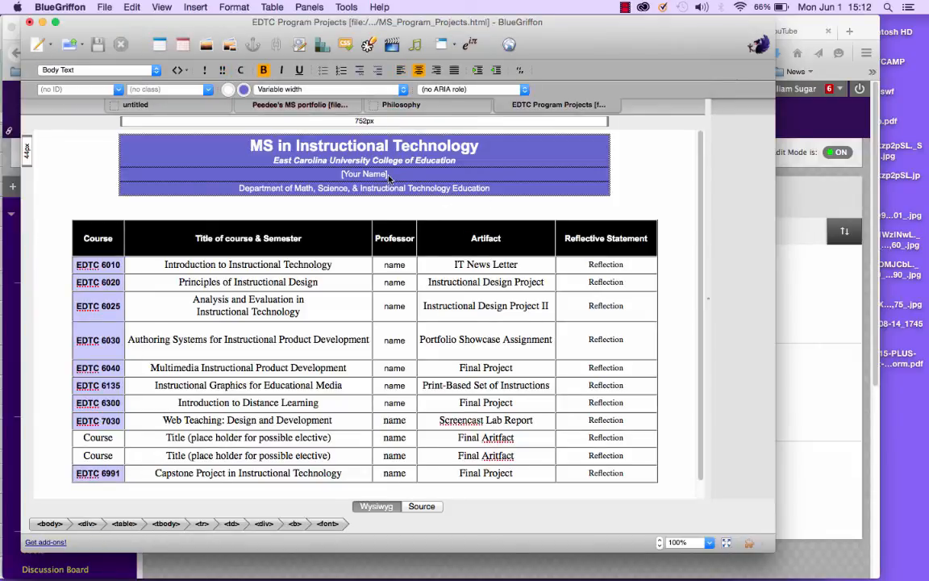
# Step: Replace the "[Your Name]" placeholder in the projects page header with "Peedee the Pirate"
pyautogui.moveTo(388, 176); pyautogui.dragTo(340, 176)
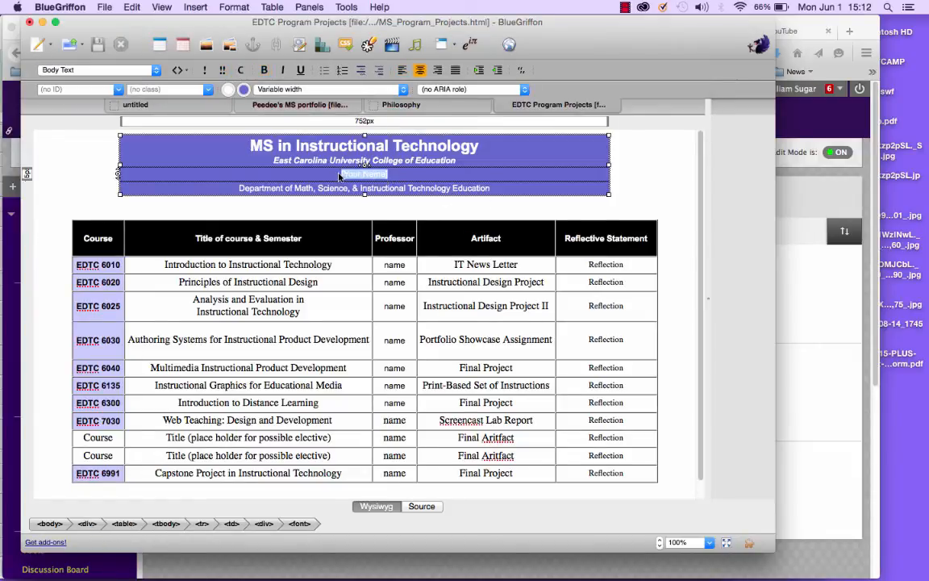
pyautogui.write('Peede')
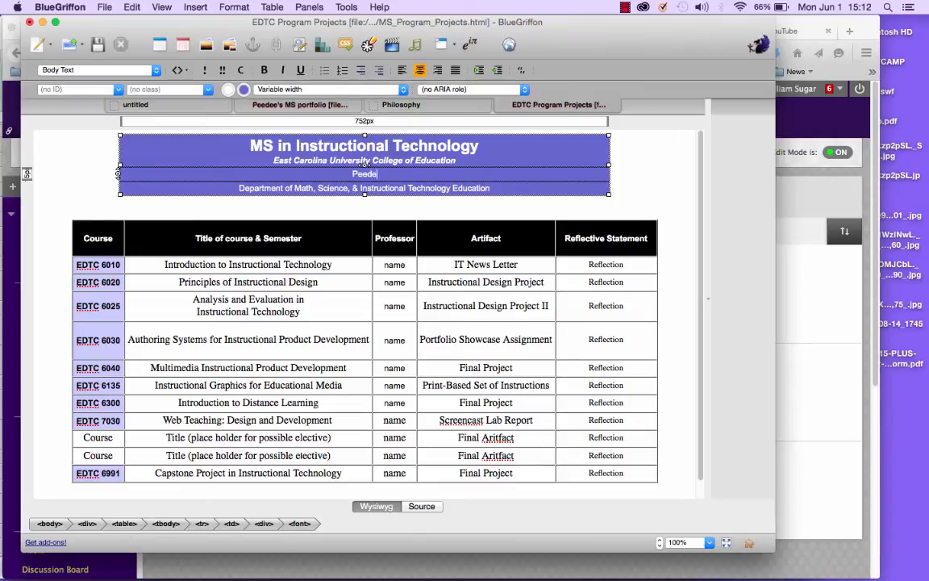
pyautogui.write('e the Pirate')
# Step: Add a right-aligned "Main page" line below the course table on the projects page
pyautogui.click(631, 490)
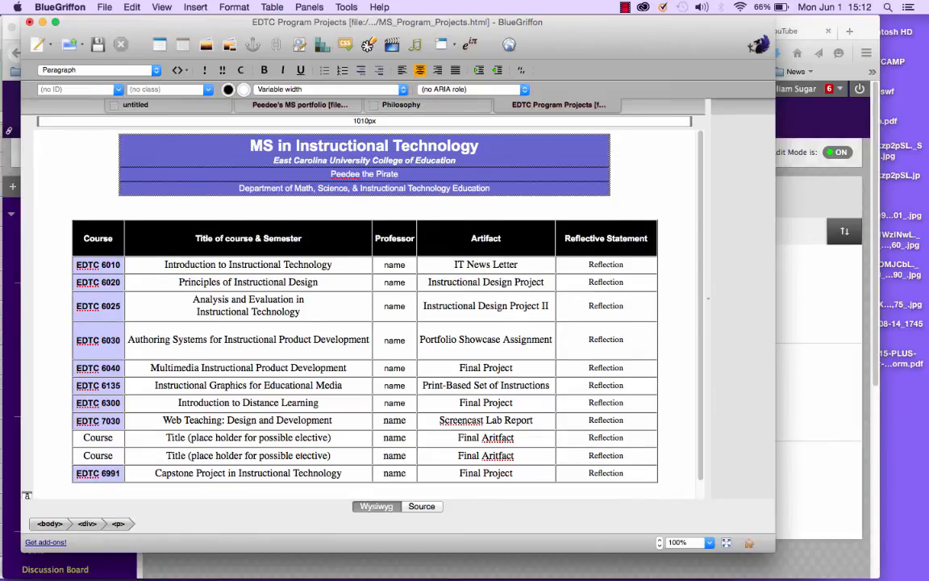
pyautogui.press('Return')
pyautogui.click(616, 469)
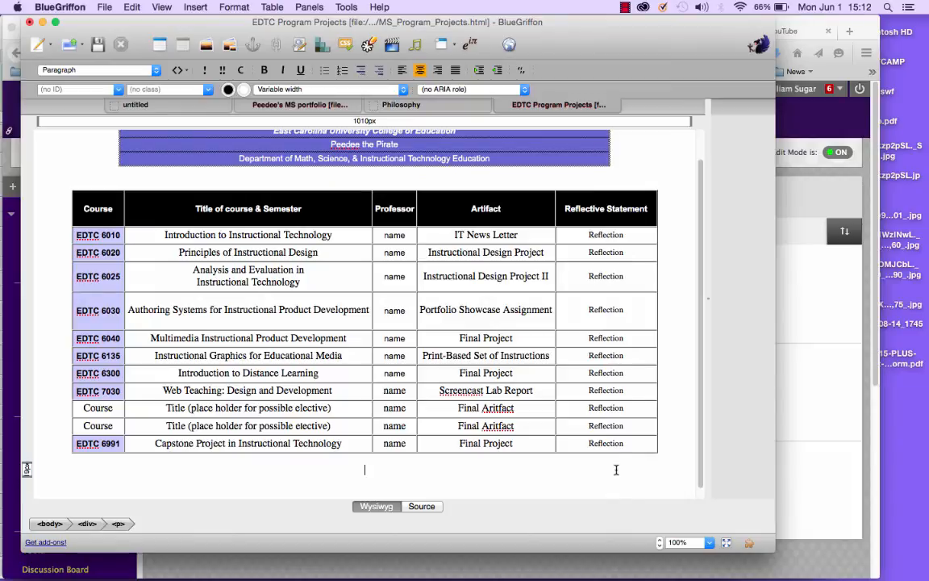
pyautogui.click(439, 71)
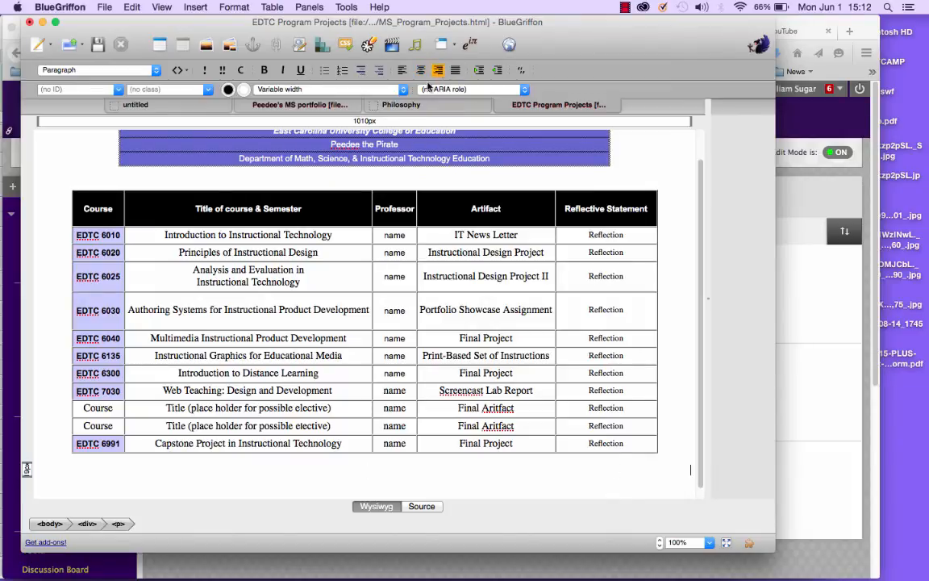
pyautogui.write('Main page')
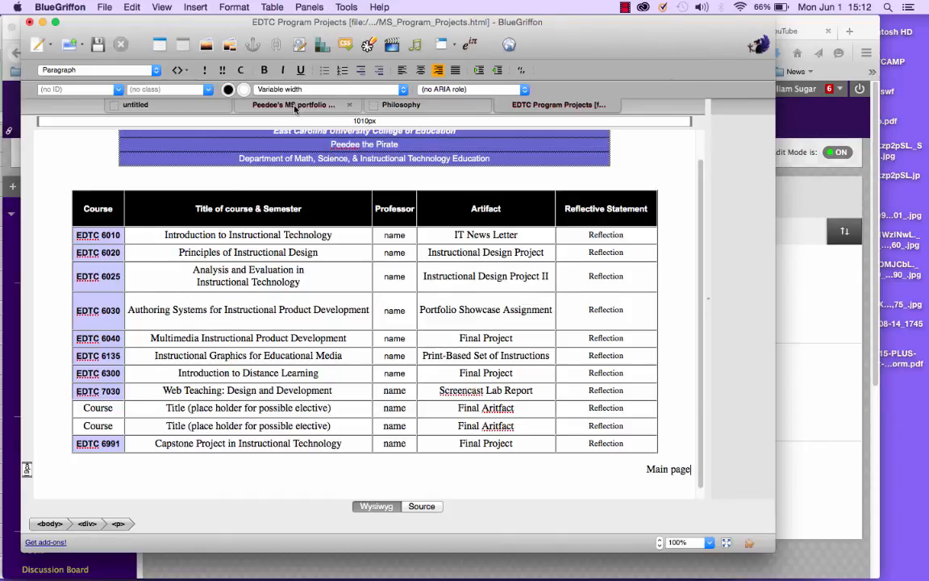
# Step: Look through the open portfolio index, Philosophy and EDTC Program Projects pages, ending on the index page
pyautogui.click(266, 104)
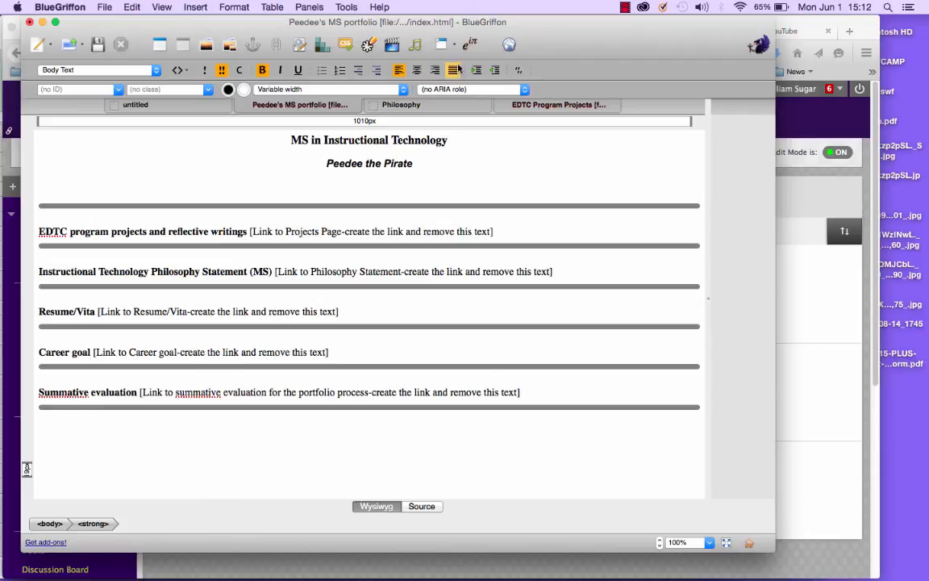
pyautogui.click(387, 103)
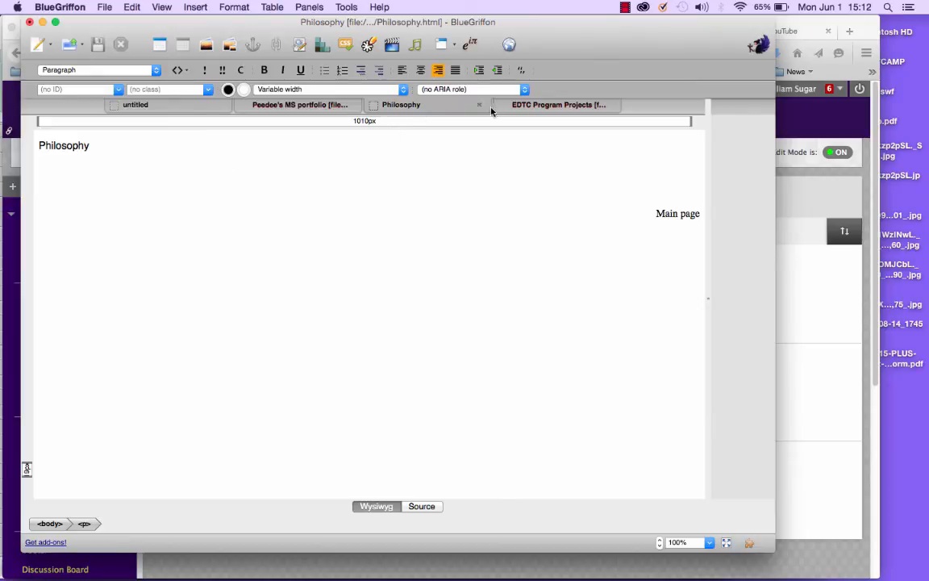
pyautogui.click(520, 108)
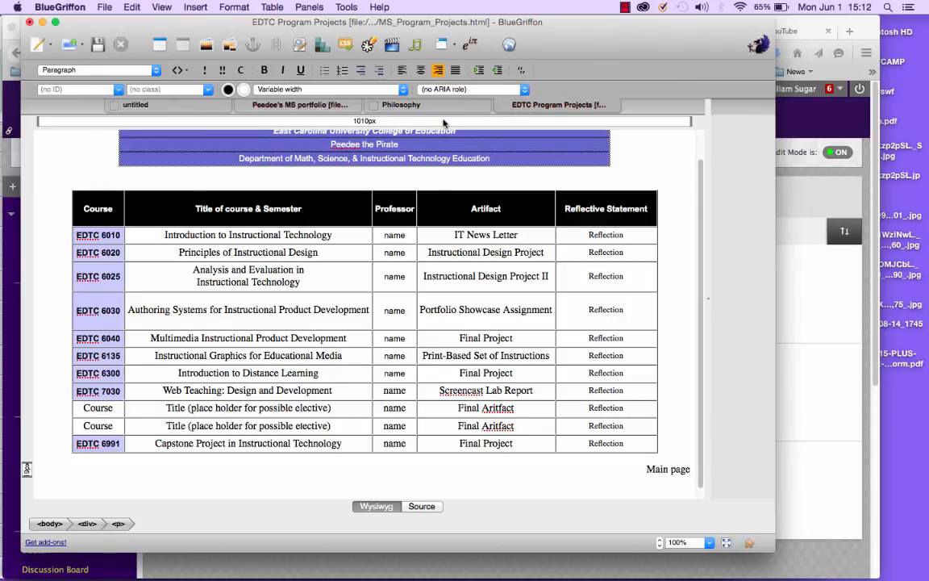
pyautogui.click(295, 104)
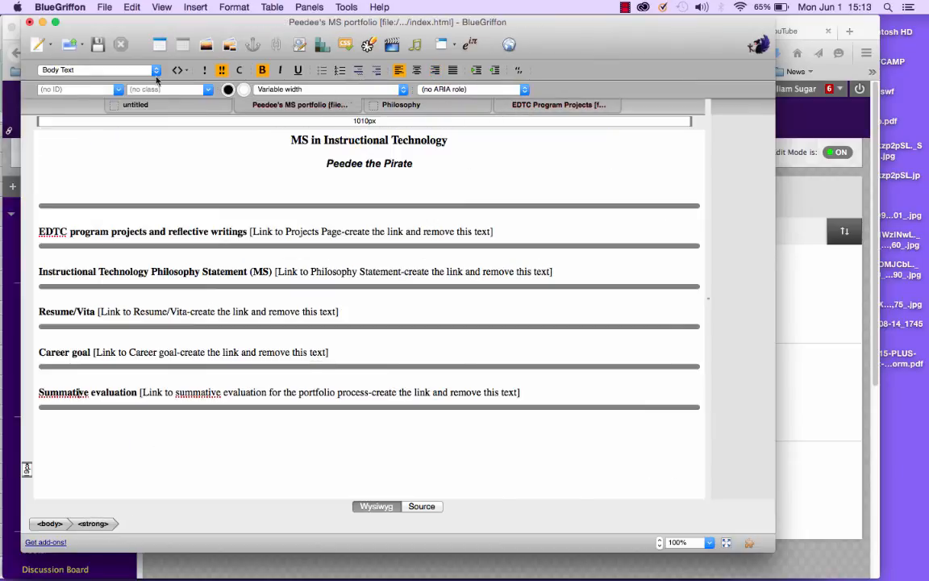
# Step: Open edtc_intro_tech_template.html from the Portfolio templates folder and examine its instructor name line and Personal Biography heading
pyautogui.click(105, 6)
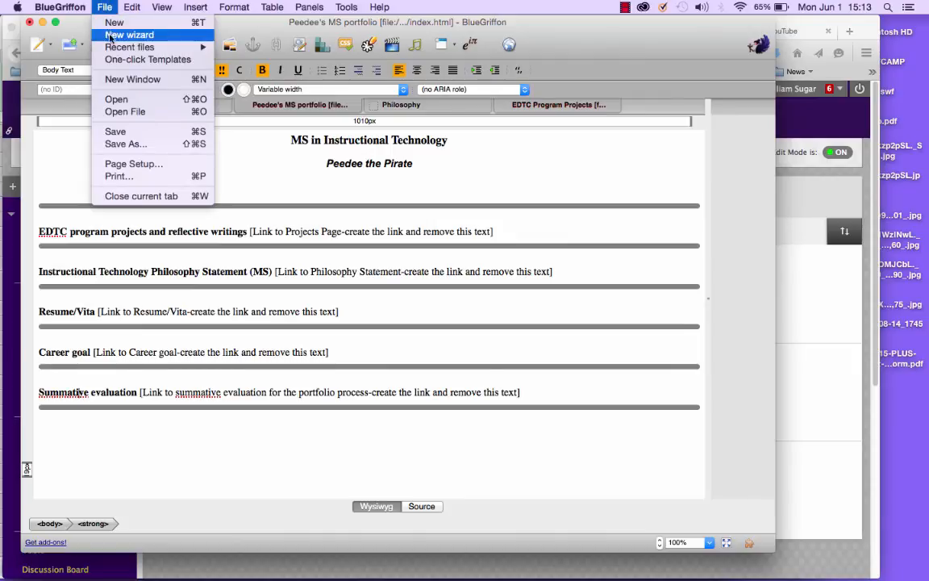
pyautogui.click(123, 111)
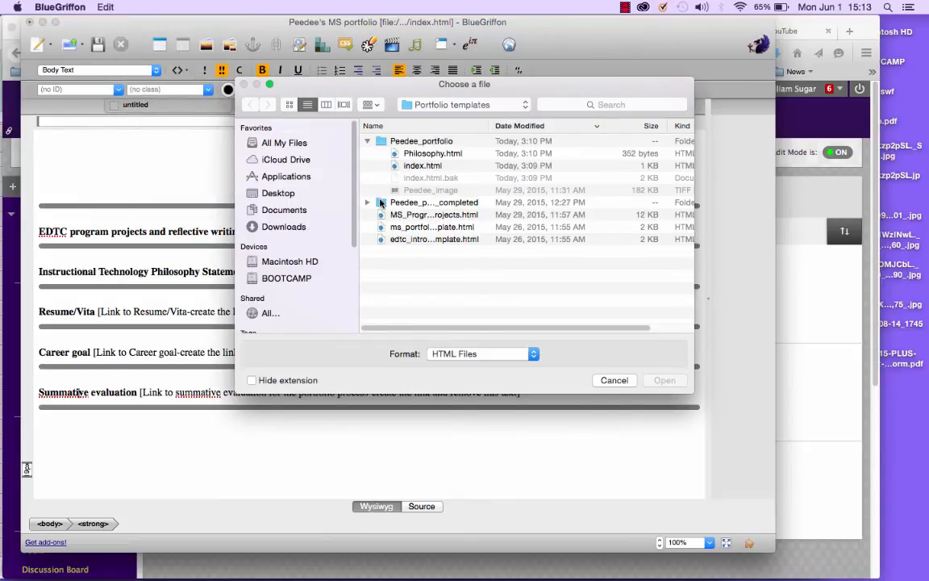
pyautogui.click(456, 239)
pyautogui.doubleClick(457, 239)
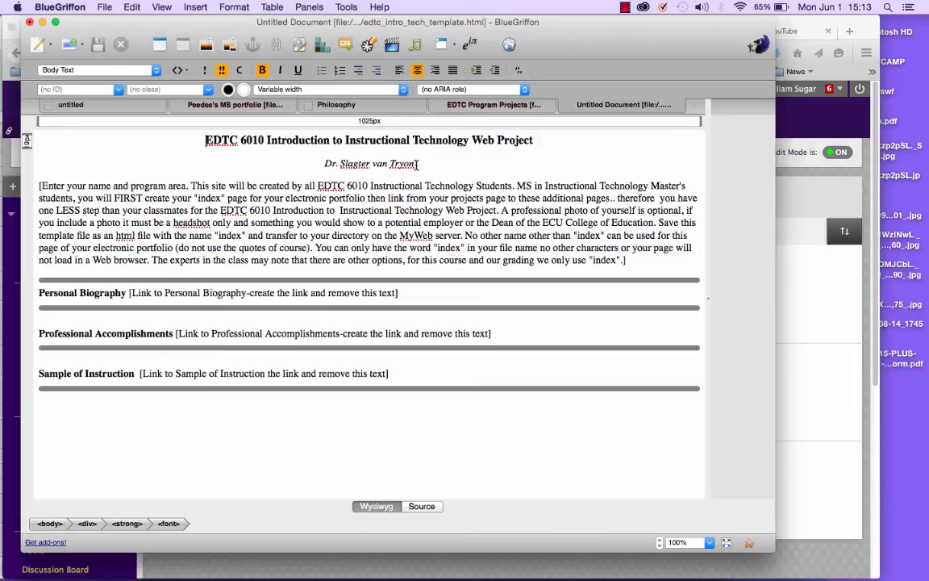
pyautogui.moveTo(415, 164); pyautogui.dragTo(324, 165)
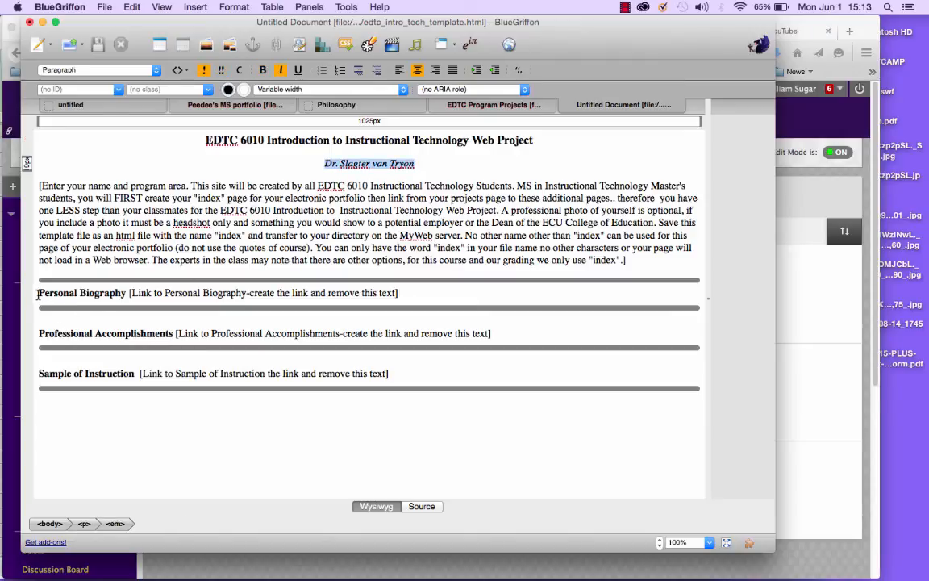
pyautogui.moveTo(38, 293); pyautogui.dragTo(125, 294)
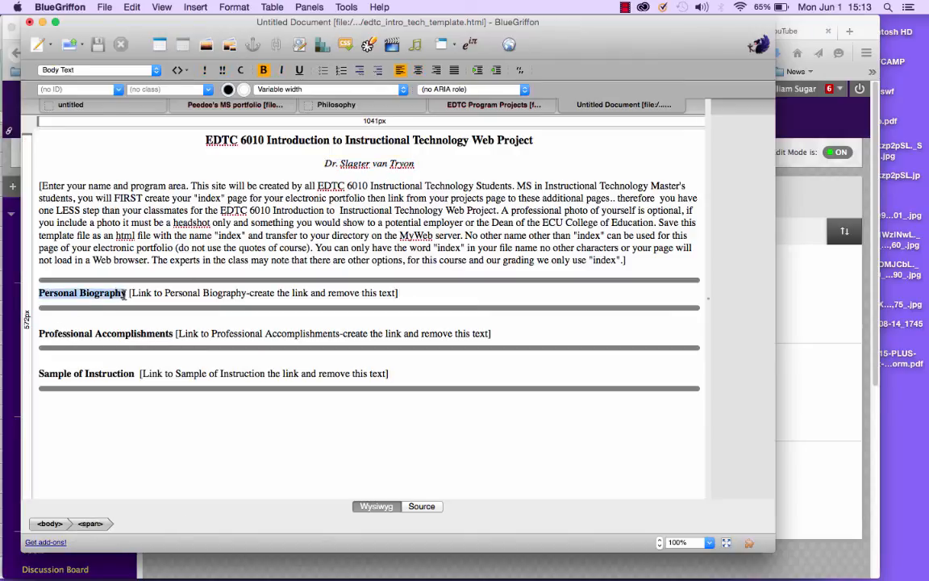